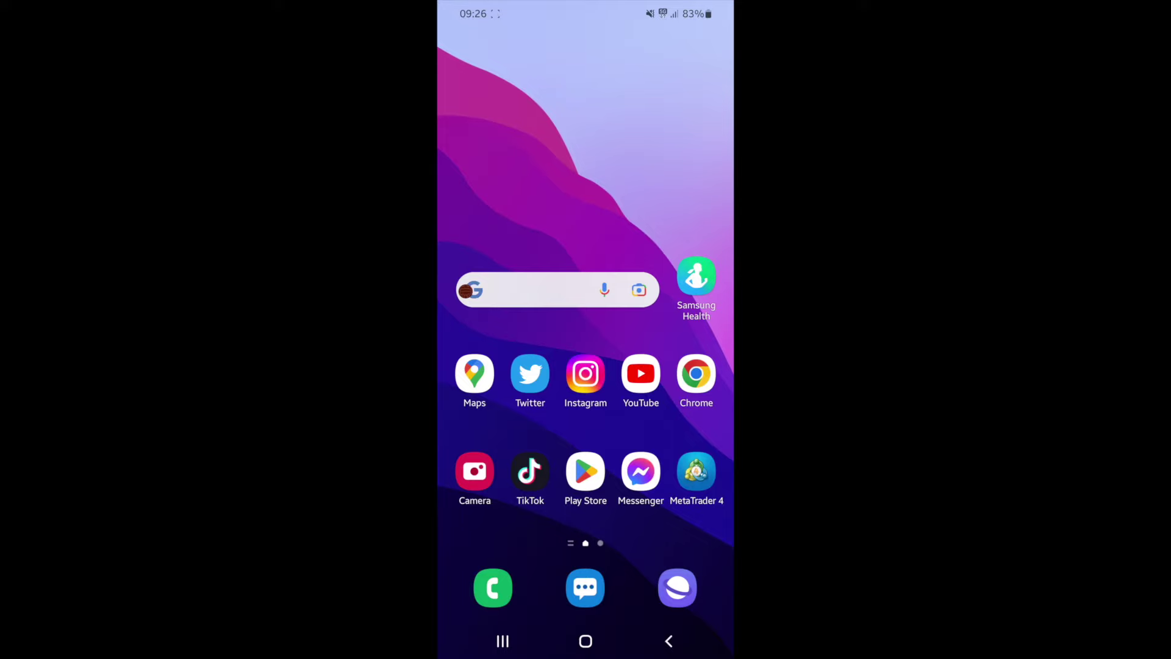
Step: Swipe up on the home screen to reveal the app drawer page containing DAZN
{"action": "left_click_drag", "start_coordinate": [466, 290], "coordinate": [467, 110]}
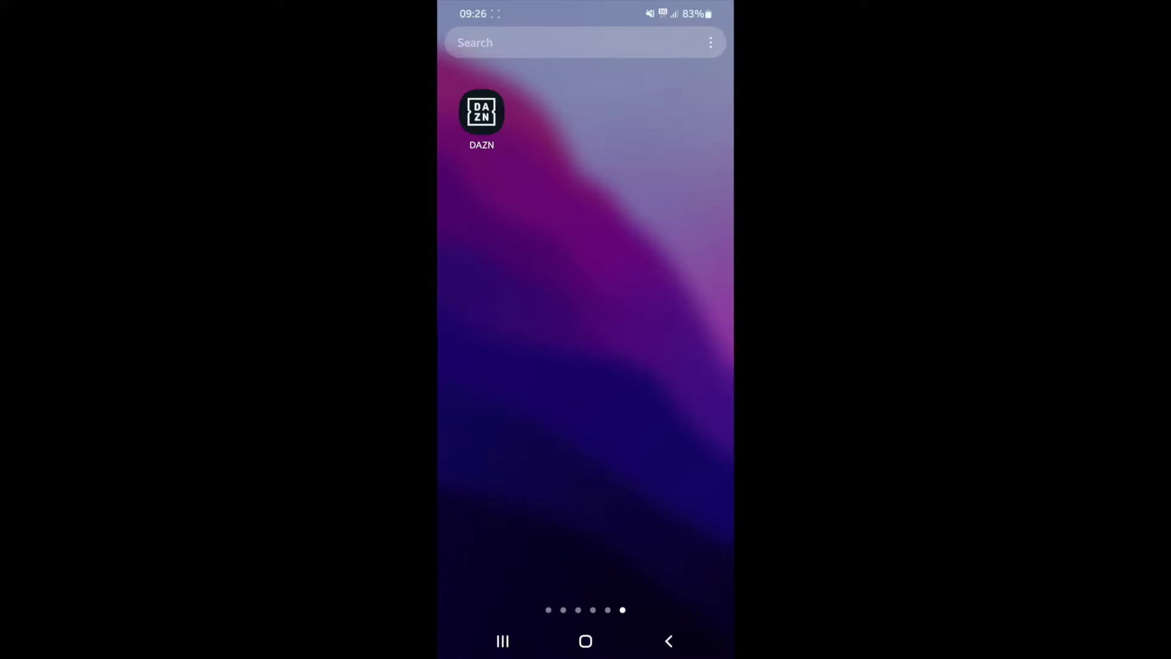
Step: Launch DAZN and go to MY ACCOUNT from the main menu
{"action": "left_click", "coordinate": [481, 112]}
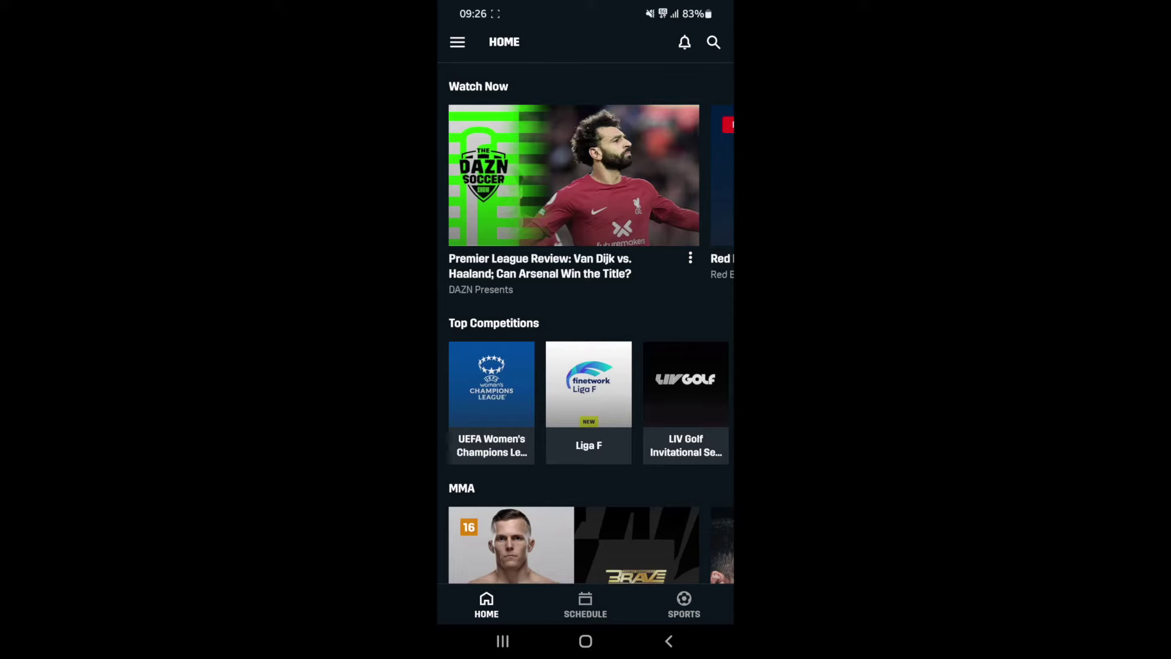
{"action": "left_click", "coordinate": [457, 42]}
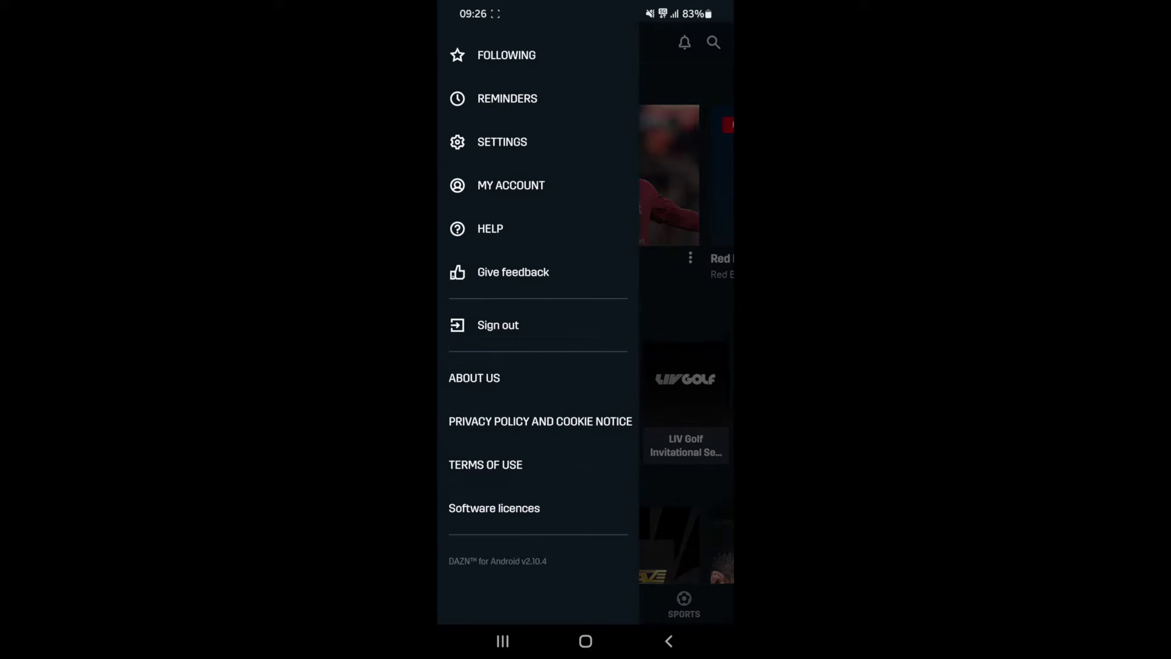
{"action": "left_click", "coordinate": [510, 185]}
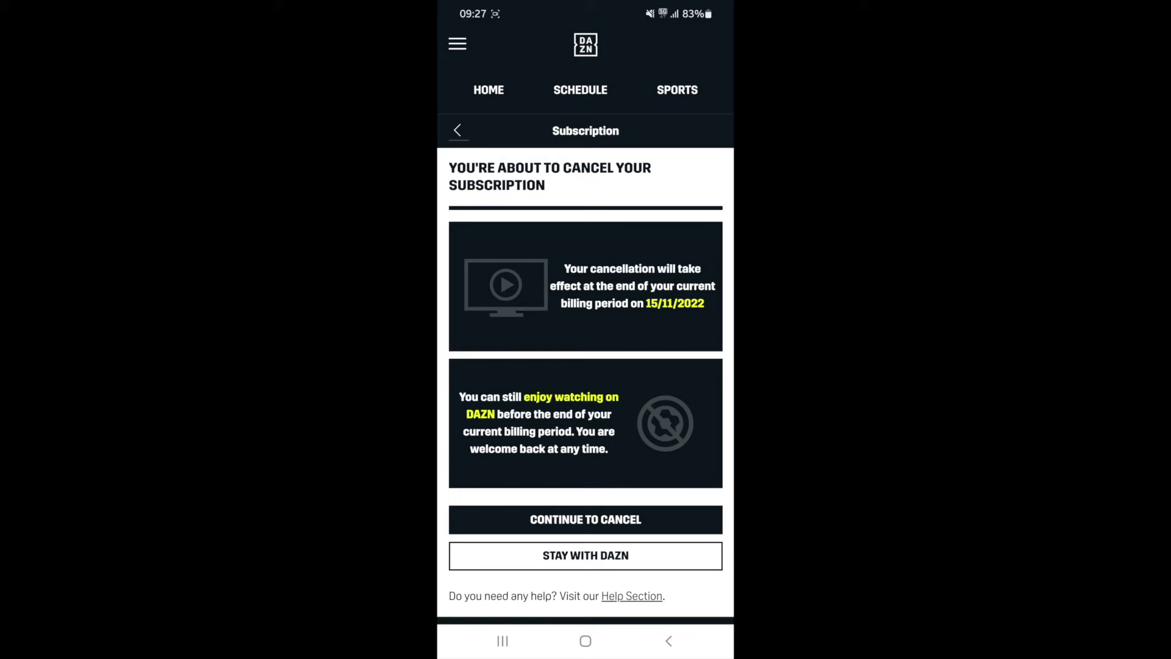
{"action": "scroll", "coordinate": [586, 366], "scroll_direction": "down", "scroll_amount": 2}
{"action": "scroll", "coordinate": [585, 365], "scroll_direction": "up", "scroll_amount": 1}
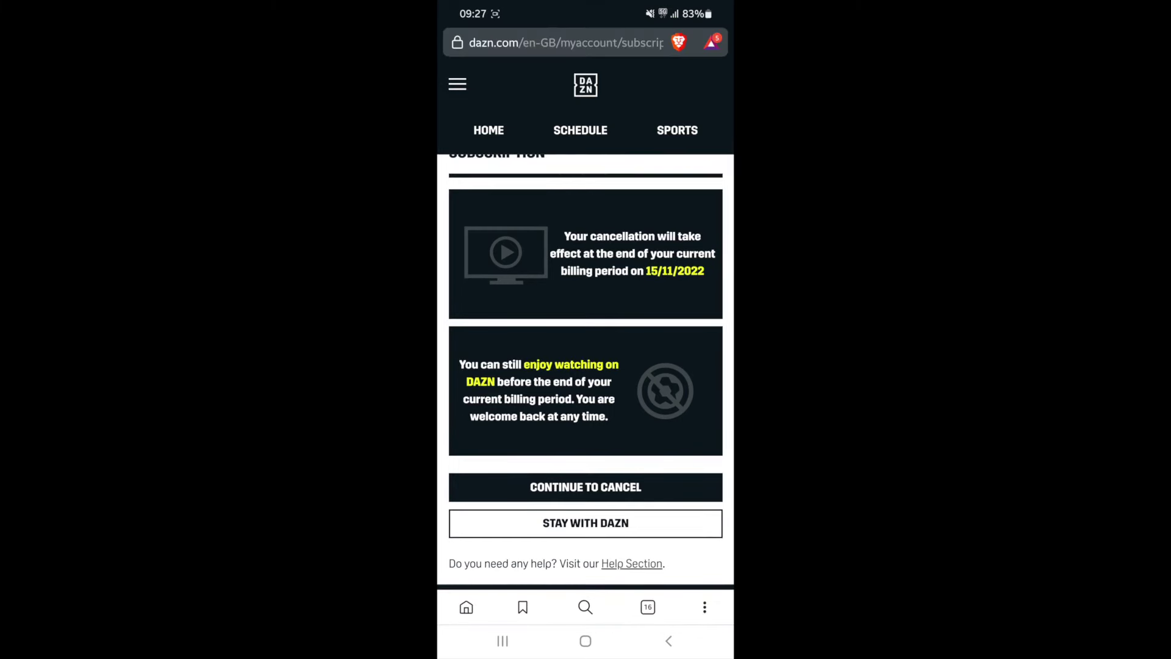
Step: Continue to cancel and pick 'Other' as the cancellation reason
{"action": "left_click", "coordinate": [585, 486]}
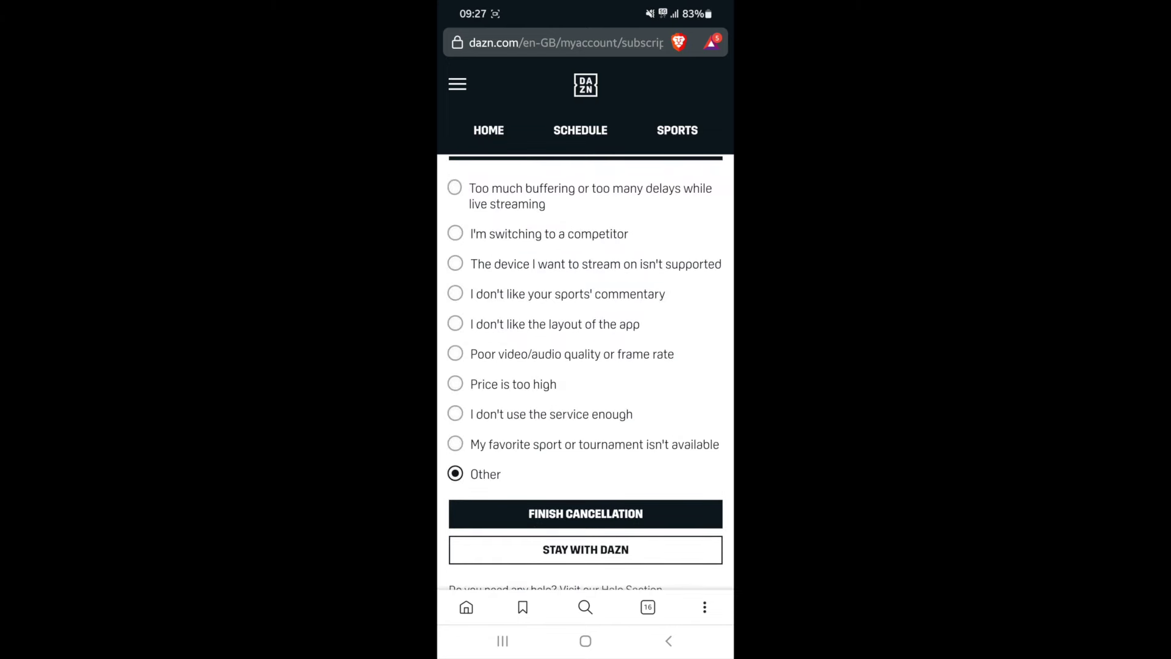
{"action": "scroll", "coordinate": [586, 366], "scroll_direction": "up", "scroll_amount": 1}
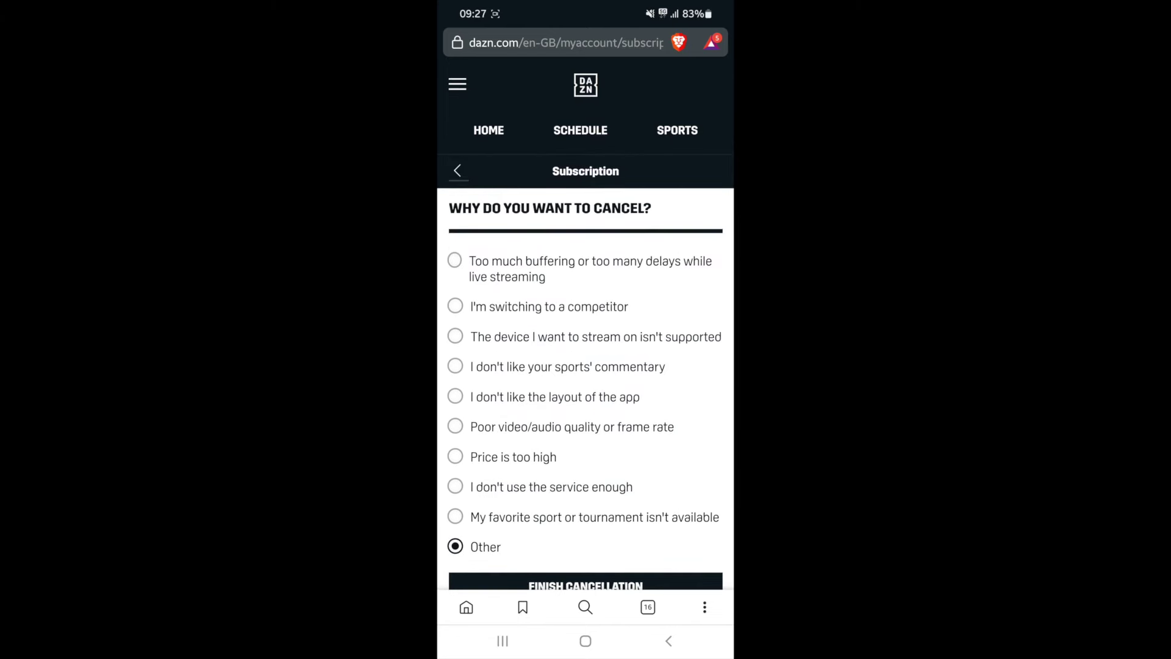
{"action": "scroll", "coordinate": [585, 366], "scroll_direction": "down", "scroll_amount": 2}
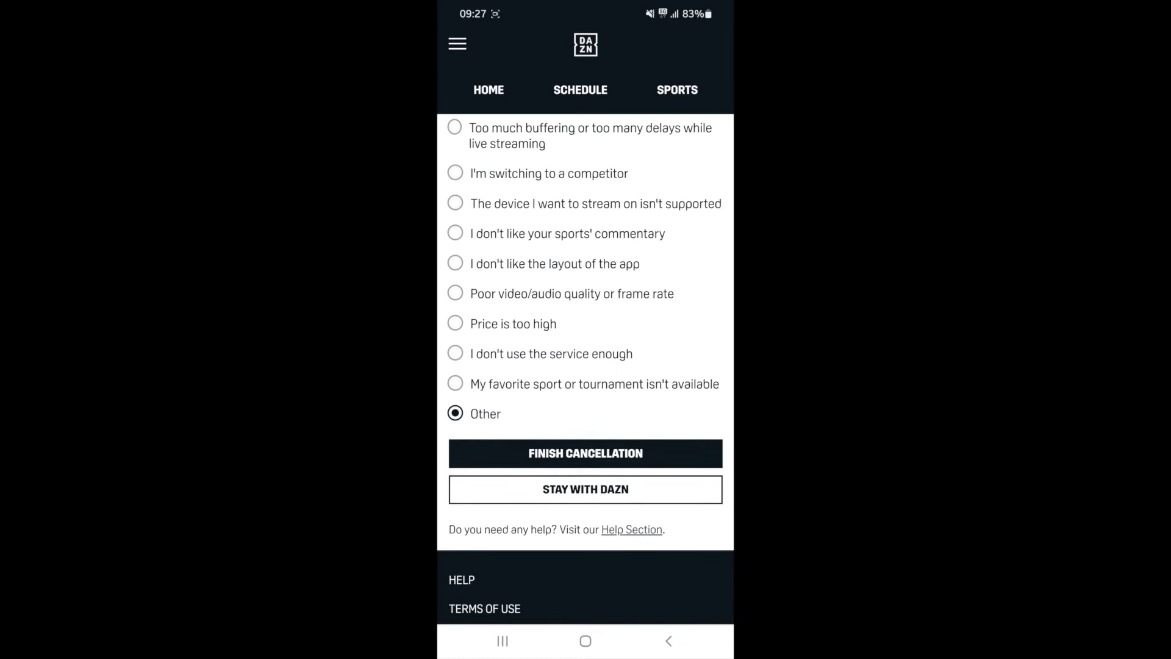
Step: Submit Finish Cancellation with 'Other' as the reason
{"action": "left_click", "coordinate": [585, 453]}
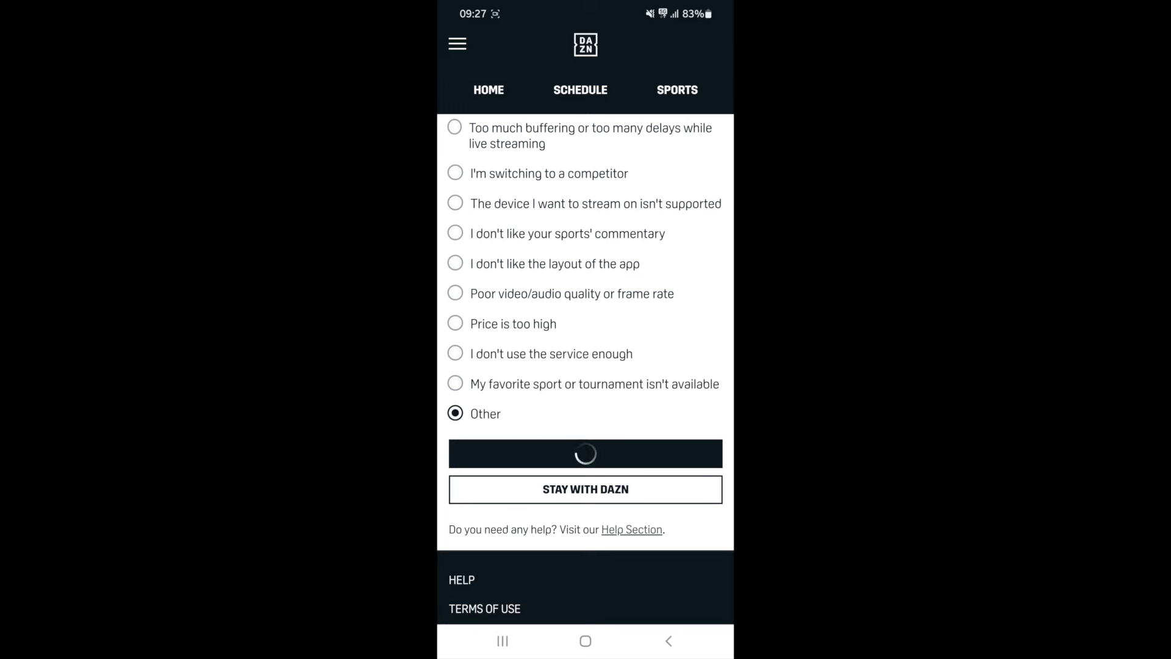